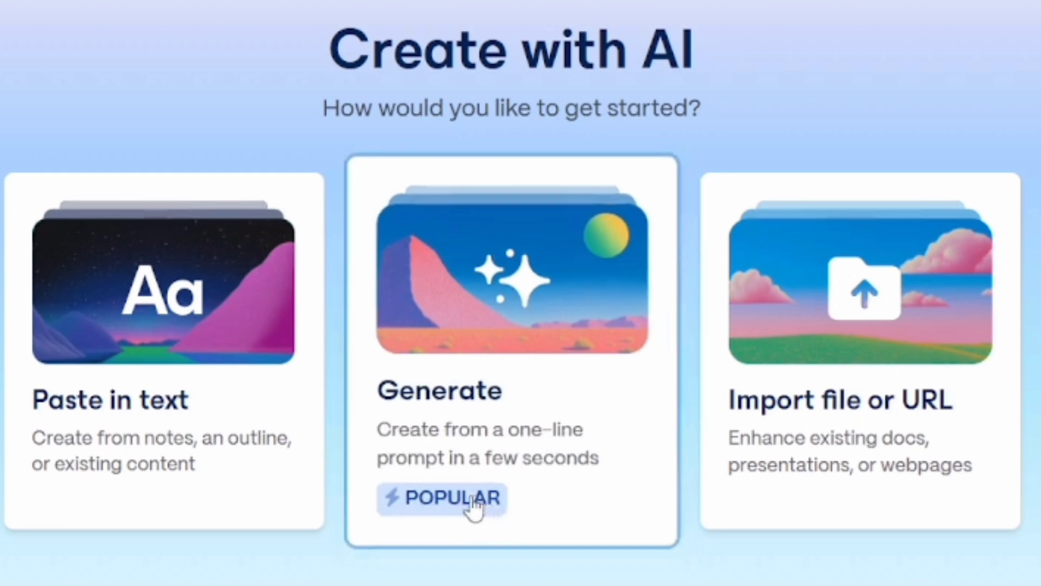
Step: Start a new Gamma Generate presentation with 10 cards and বাংলা (Bengali) as the language
click(472, 502)
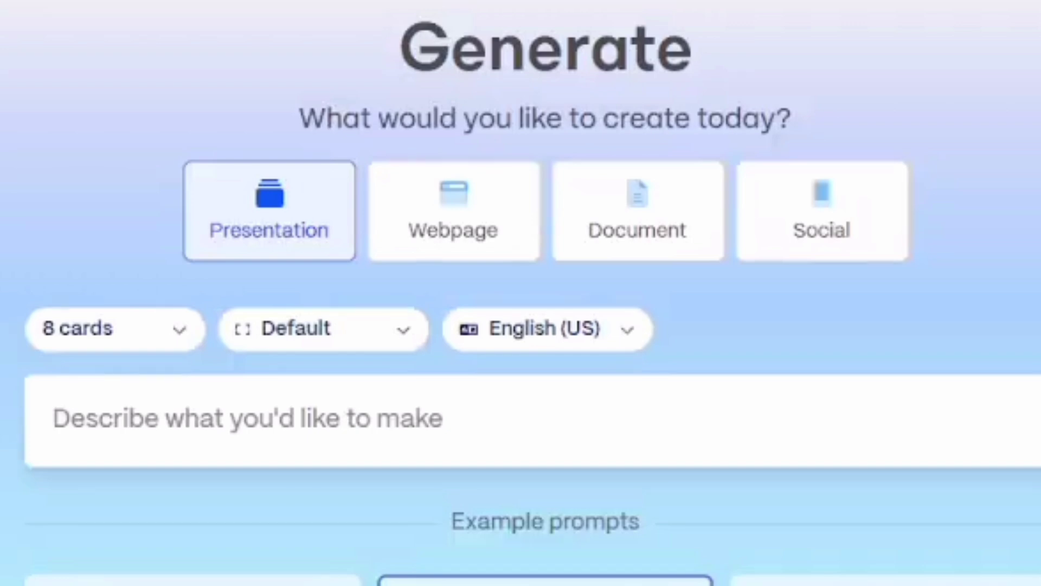
click(180, 340)
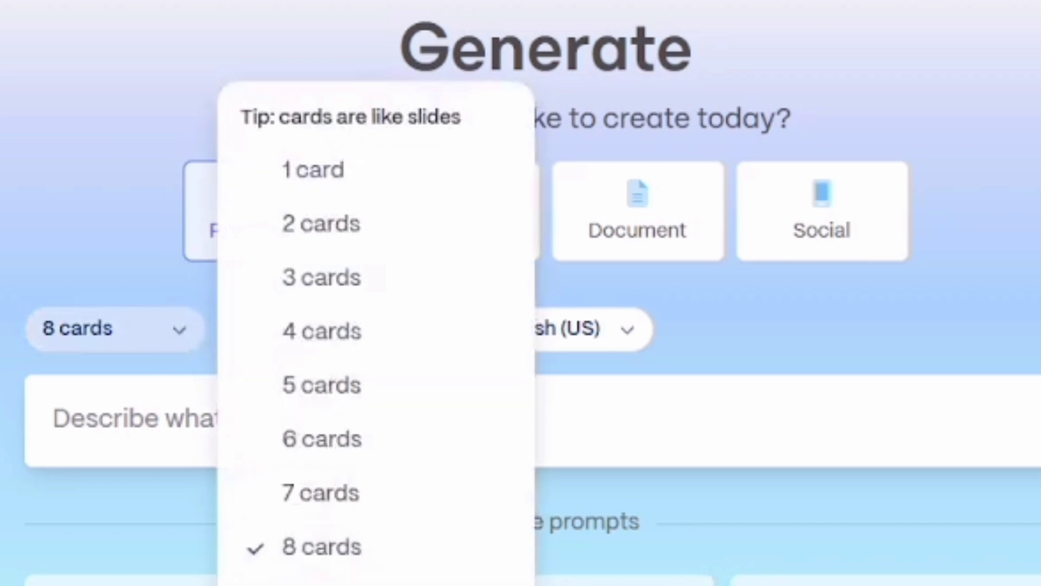
click(337, 585)
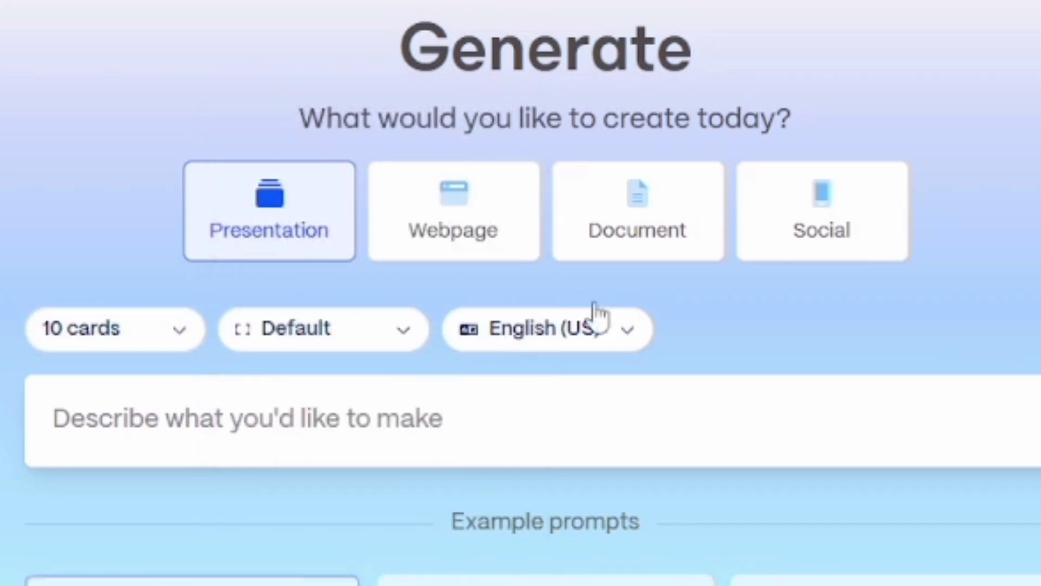
click(626, 347)
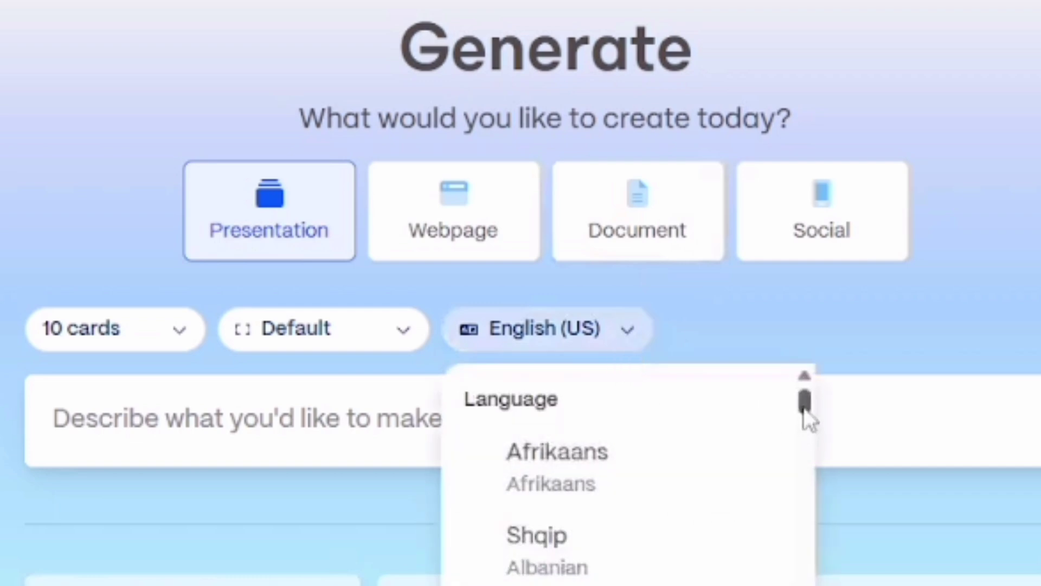
drag(805, 413, 805, 430)
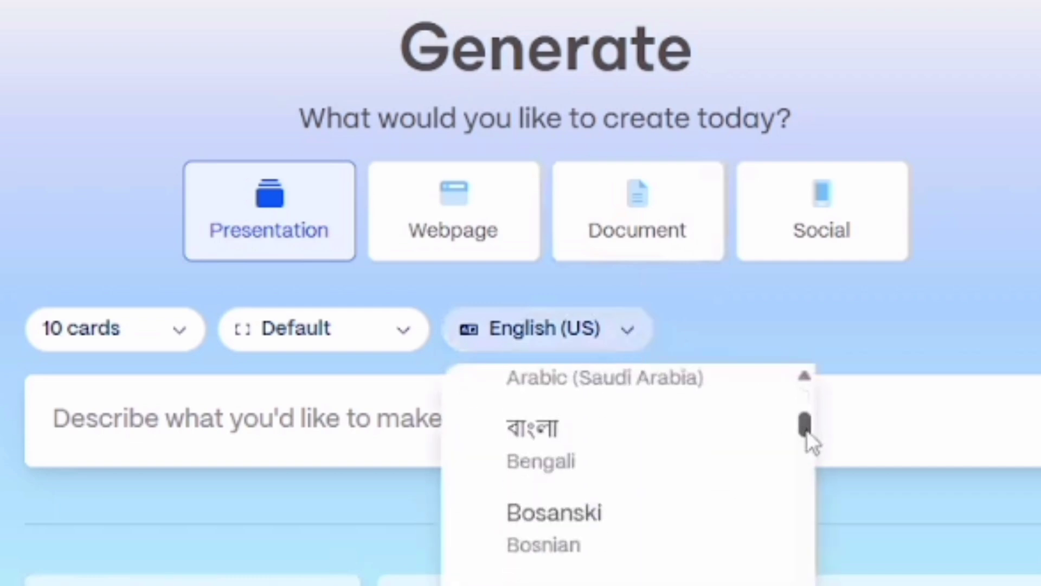
click(561, 452)
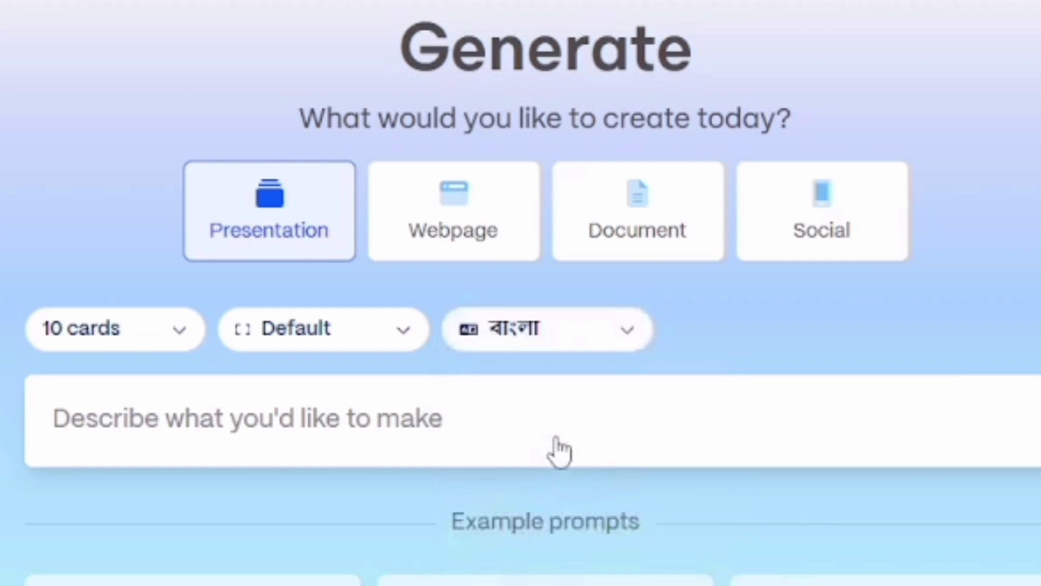
Step: Enter the prompt 'প্রাণি জগতের শ্রেণি বিন্যাস, ৮ম শ্রেণি, বিজ্ঞান Nctb book'
click(254, 407)
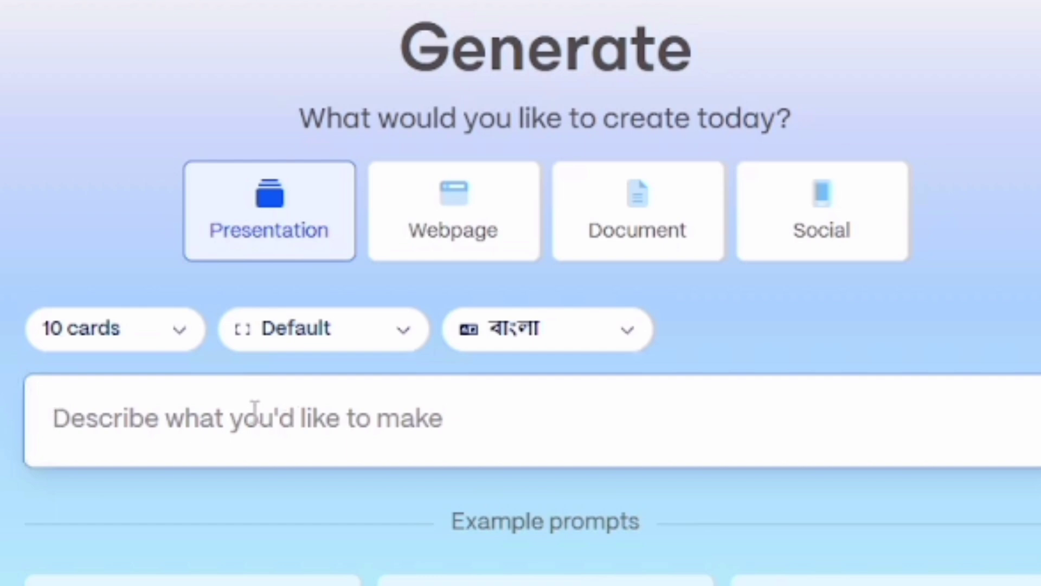
text(s)
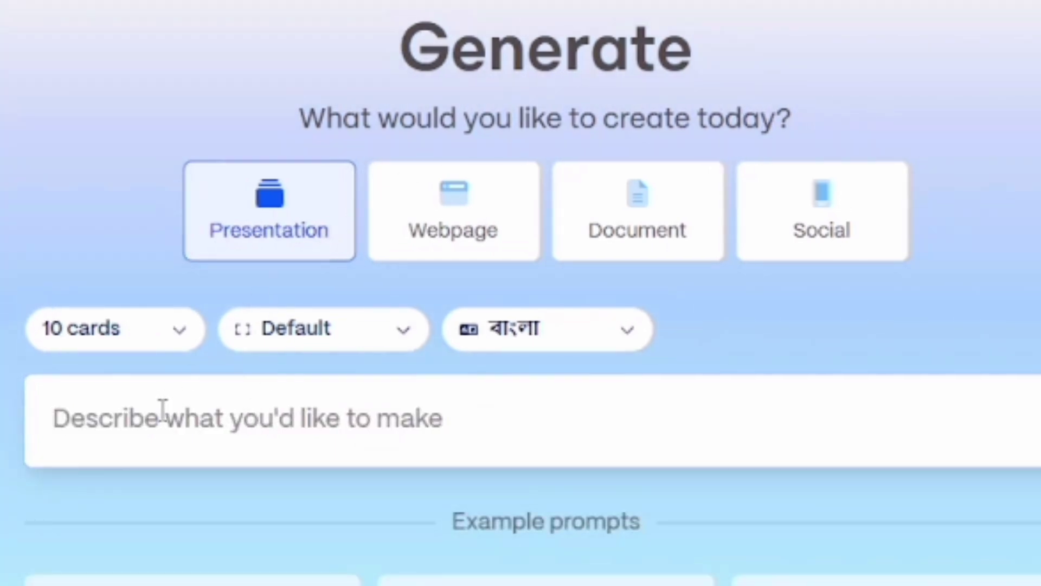
text(প্রা)
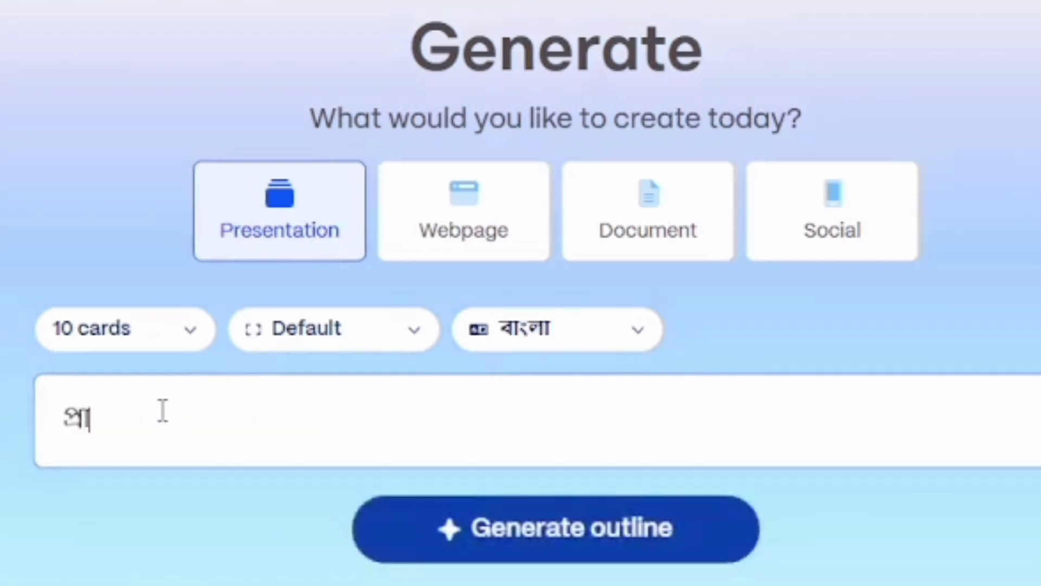
text(ণি জগ)
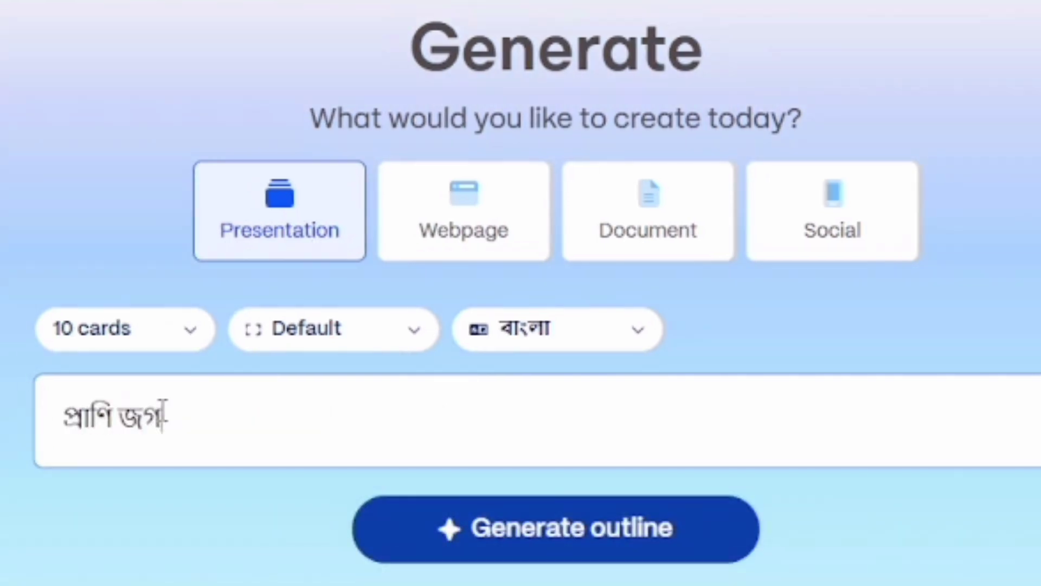
text(তের শ্রে)
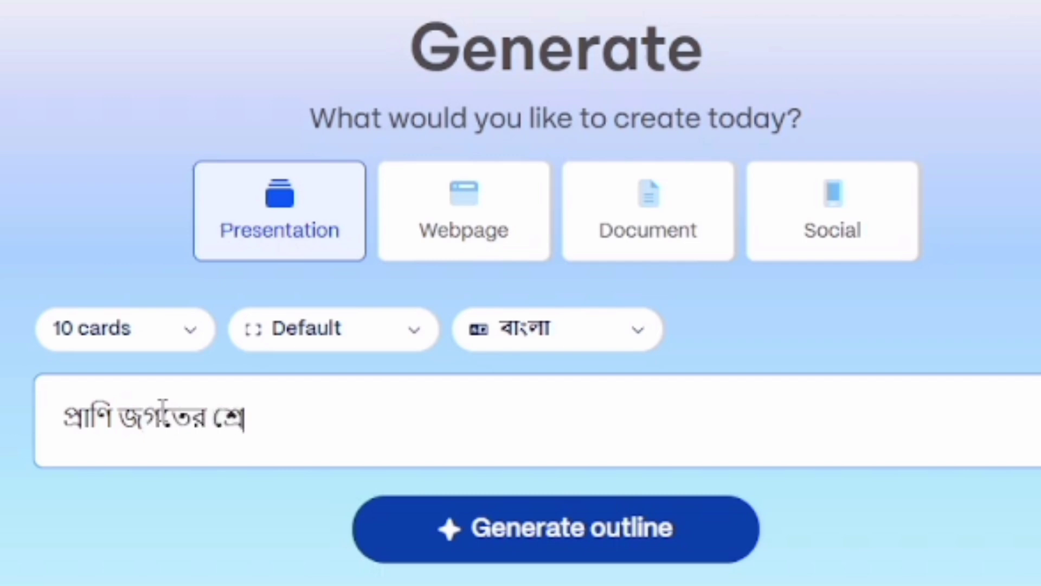
text(ণি ব)
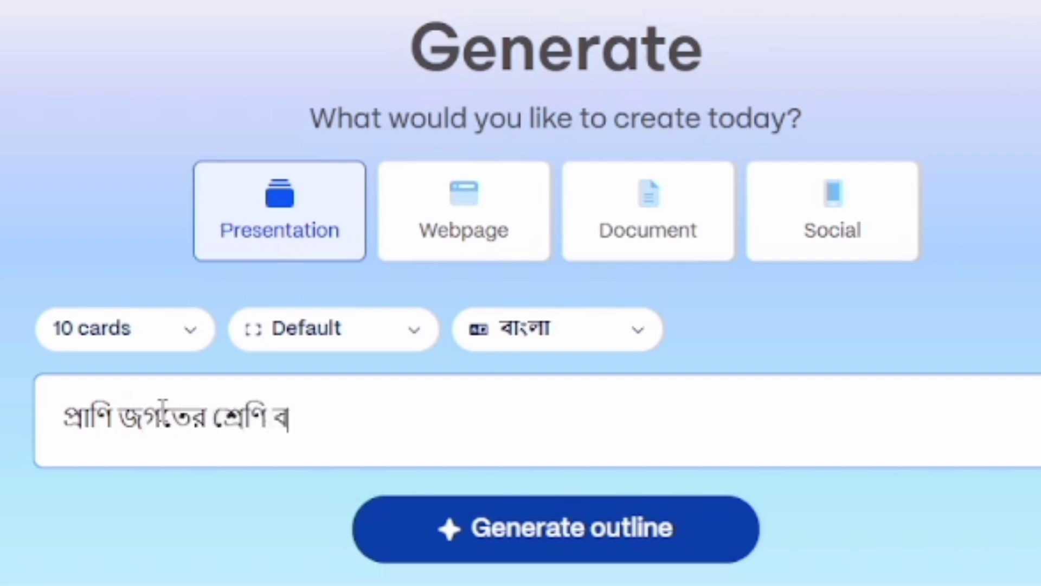
text(িন্যা)
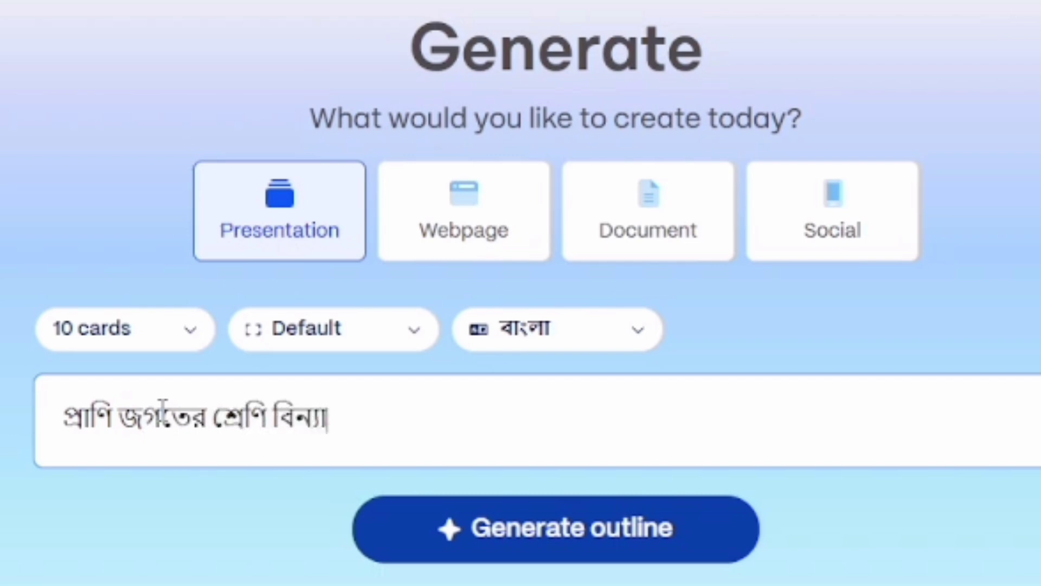
text(স, ৮ম স)
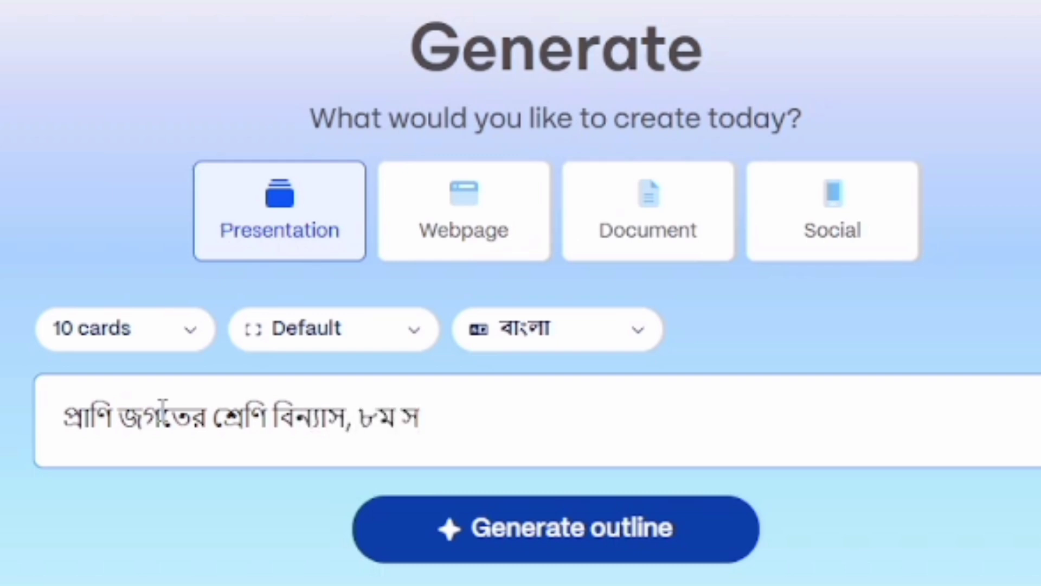
key(BackSpace)
text(শ্রেণি)
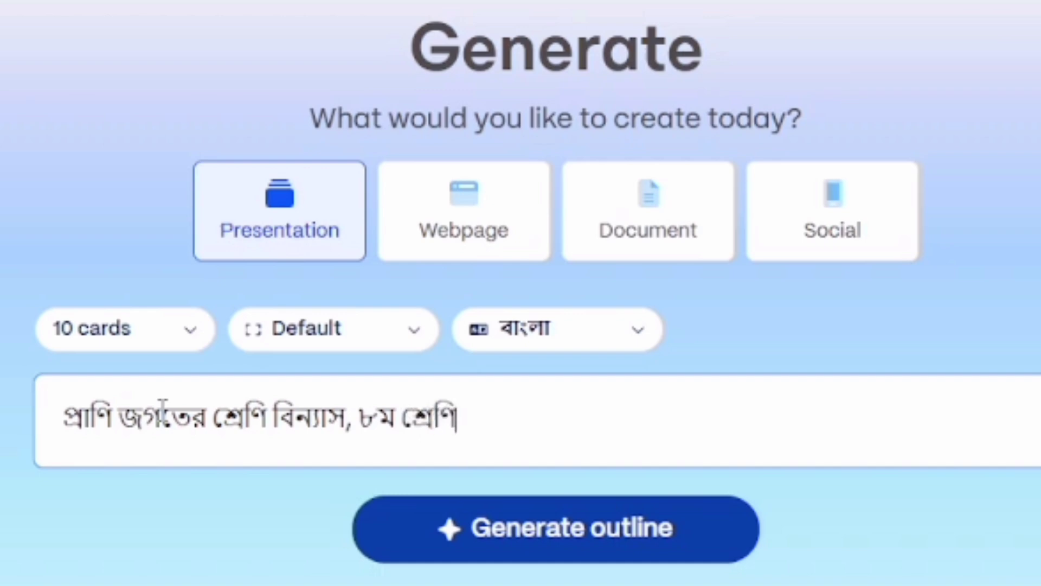
text(, বি)
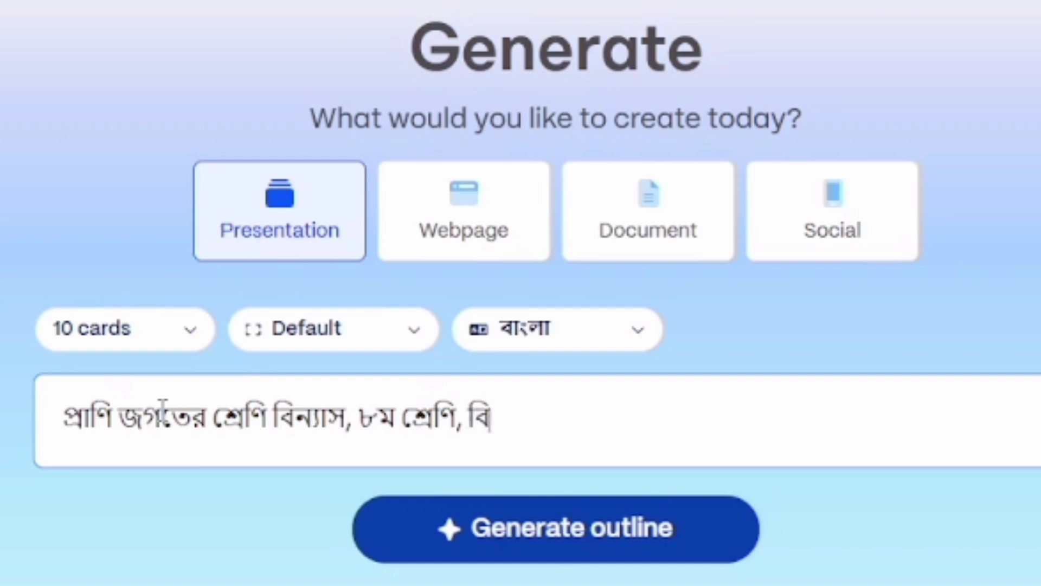
text(জ্ঞান)
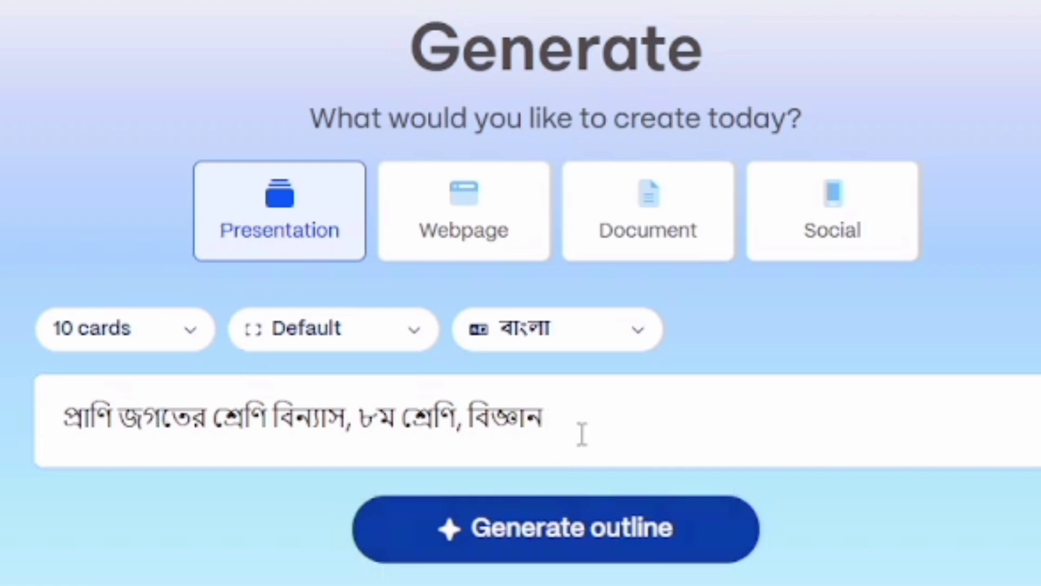
text(Not)
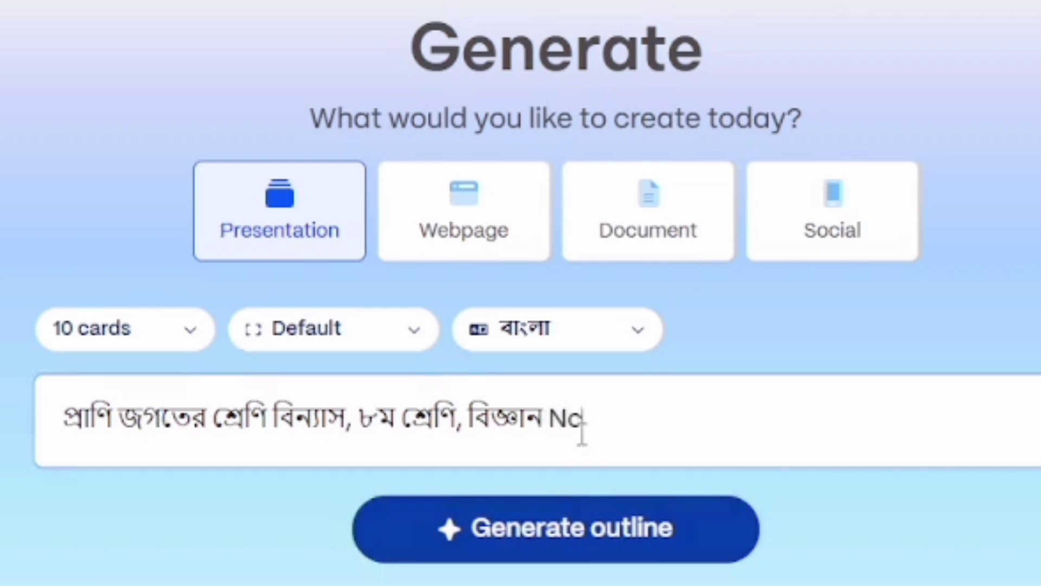
text(b book)
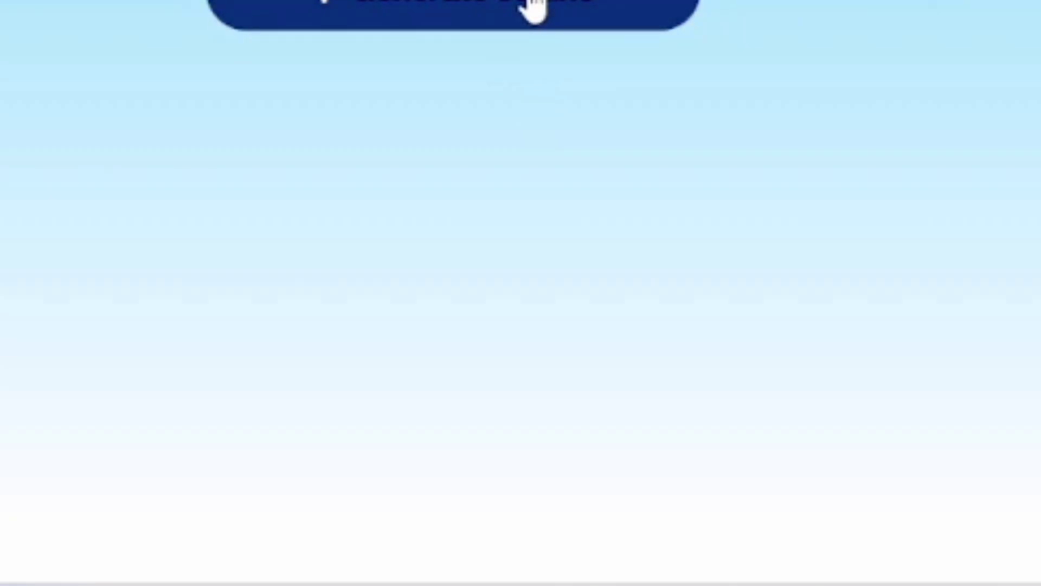
Step: Generate the 10-card outline, look it over, and build the full Bangla presentation from it
click(534, 9)
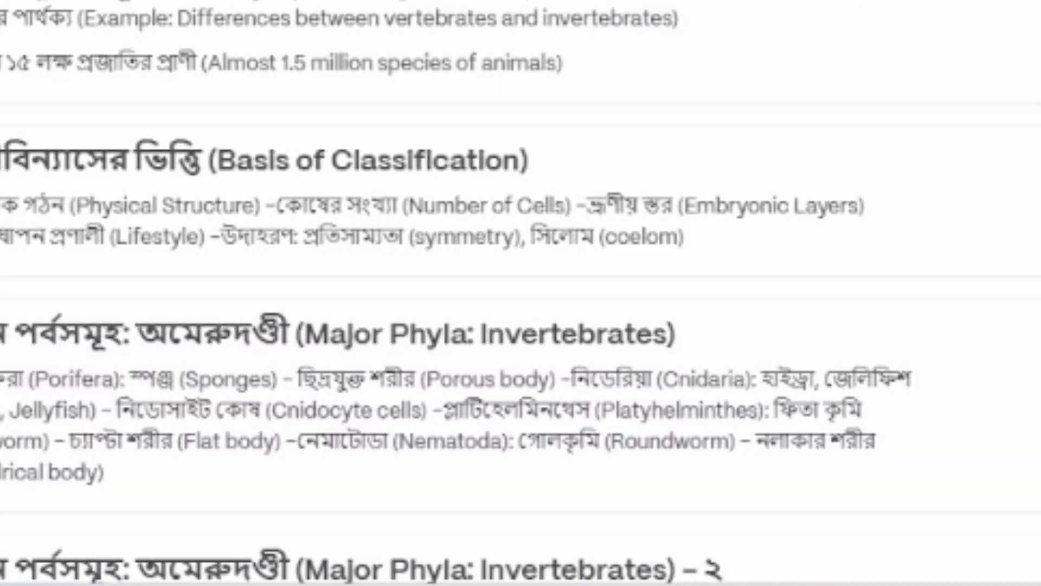
scroll(520, 233, down, 8)
scroll(521, 234, up, 5)
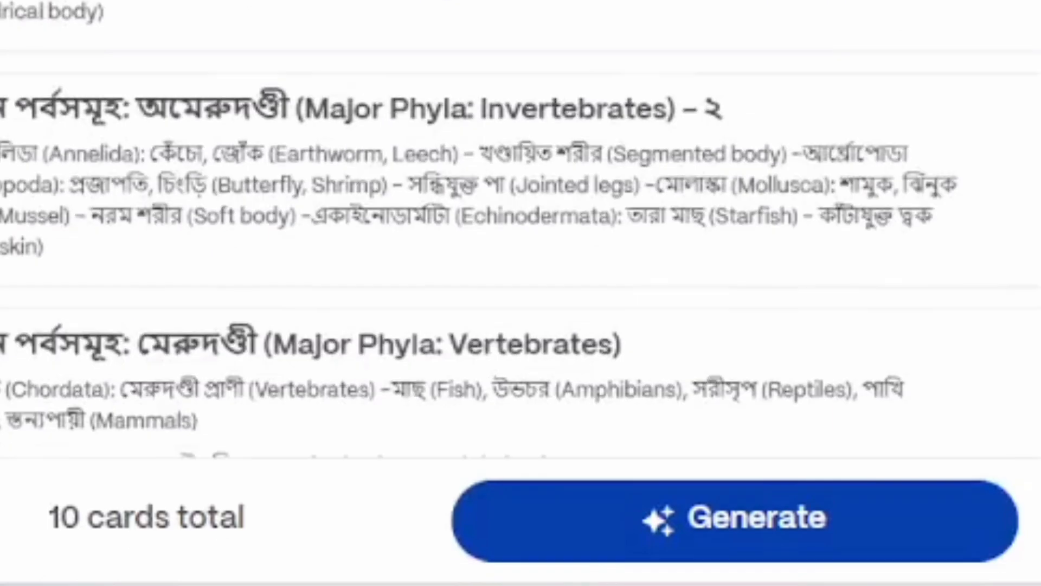
scroll(520, 233, down, 3)
scroll(520, 234, up, 2)
scroll(520, 233, up, 4)
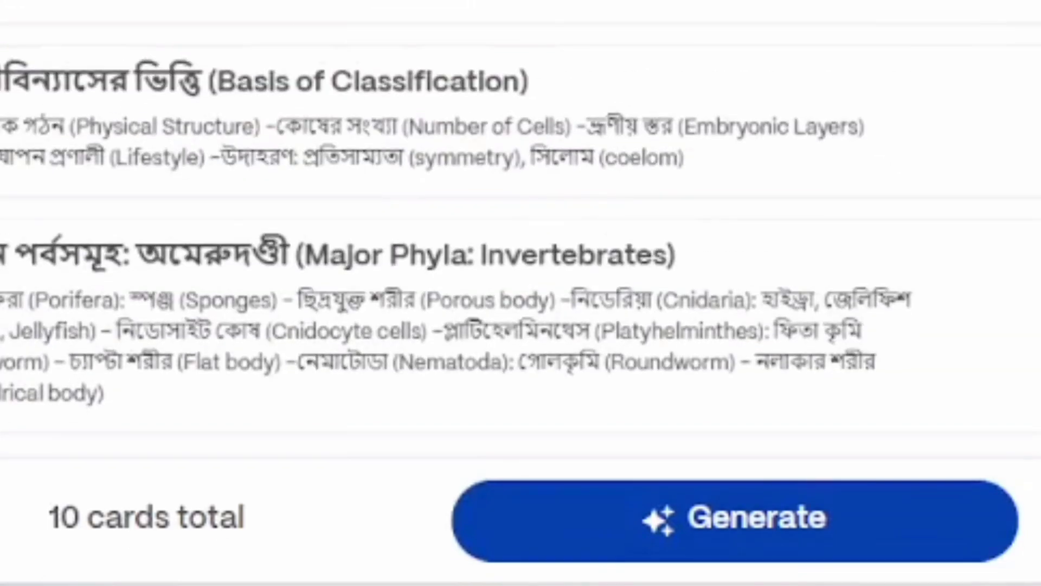
click(756, 539)
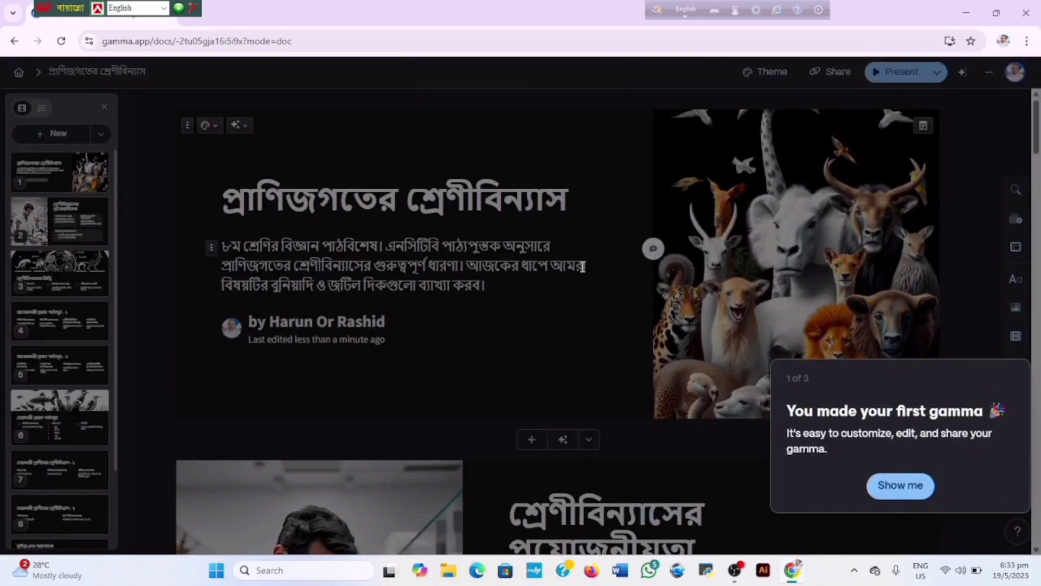
Step: Step through all the welcome tour tips and close the tour
click(773, 249)
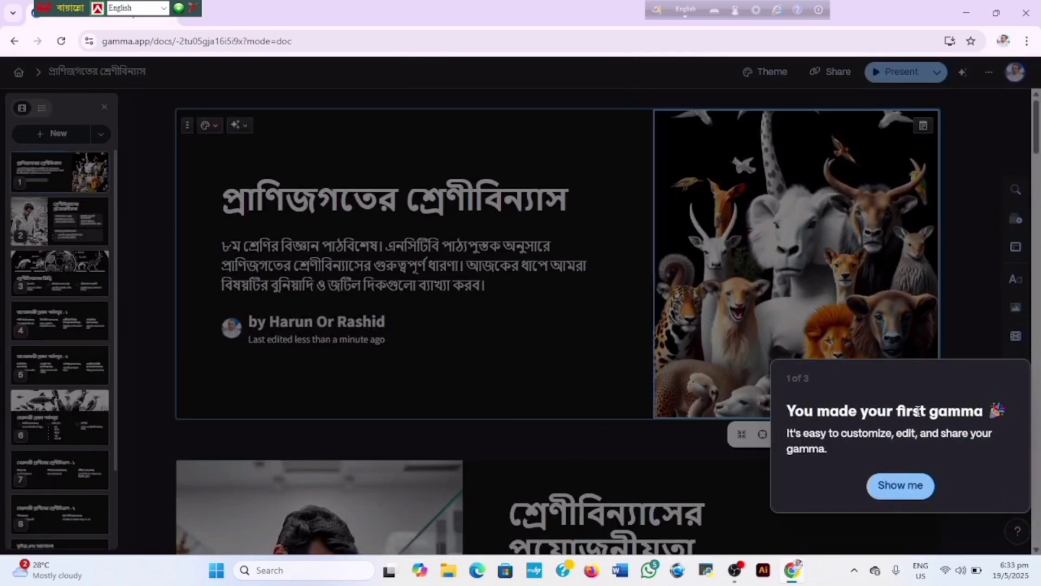
click(903, 493)
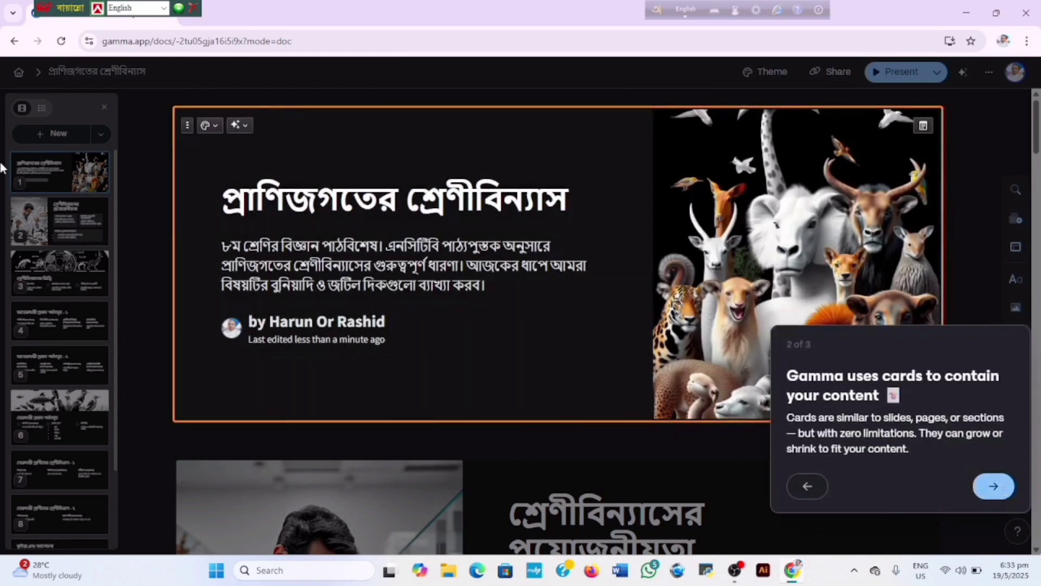
click(67, 216)
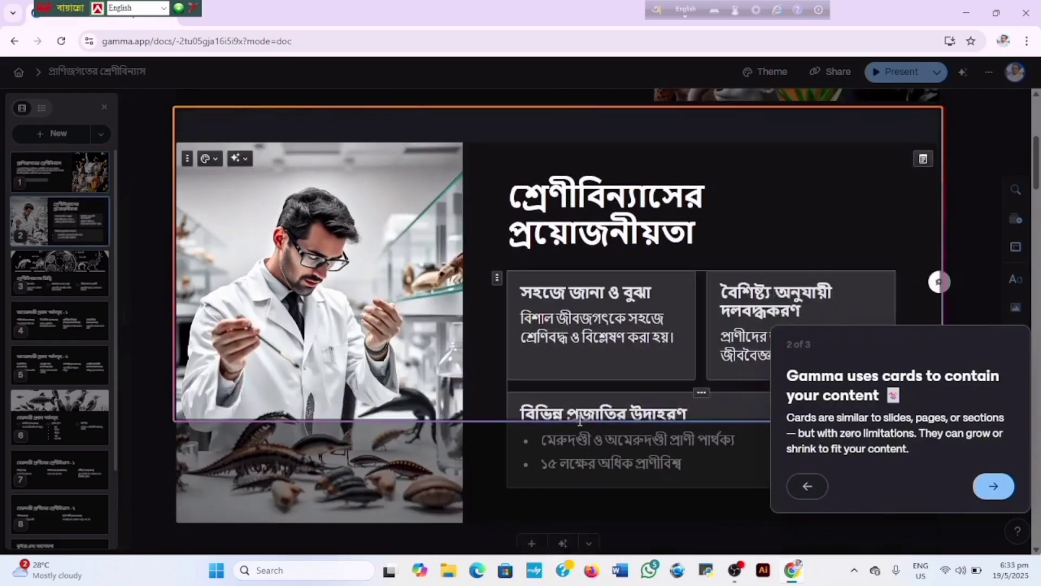
click(995, 486)
click(837, 342)
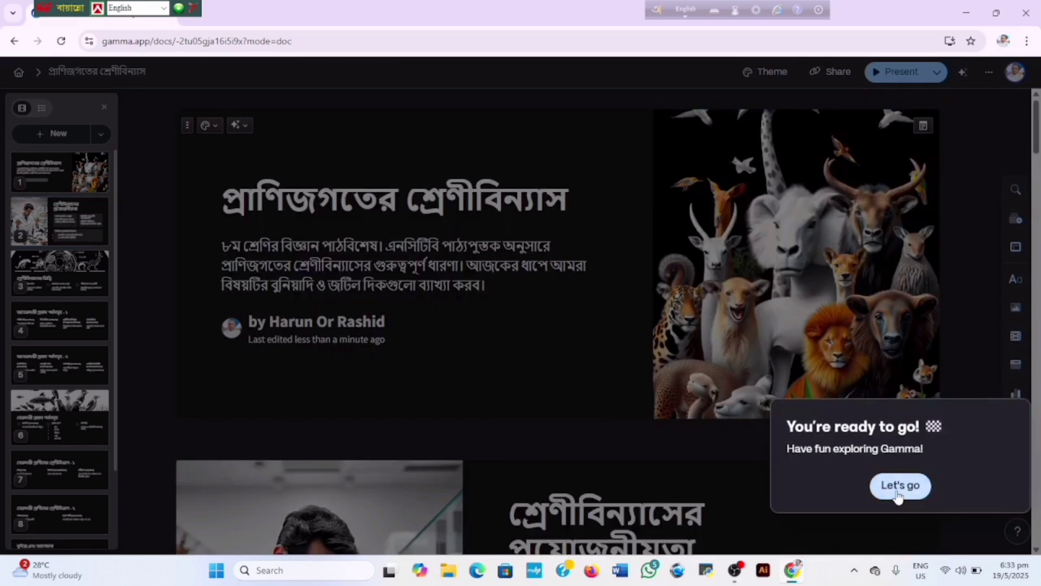
click(899, 487)
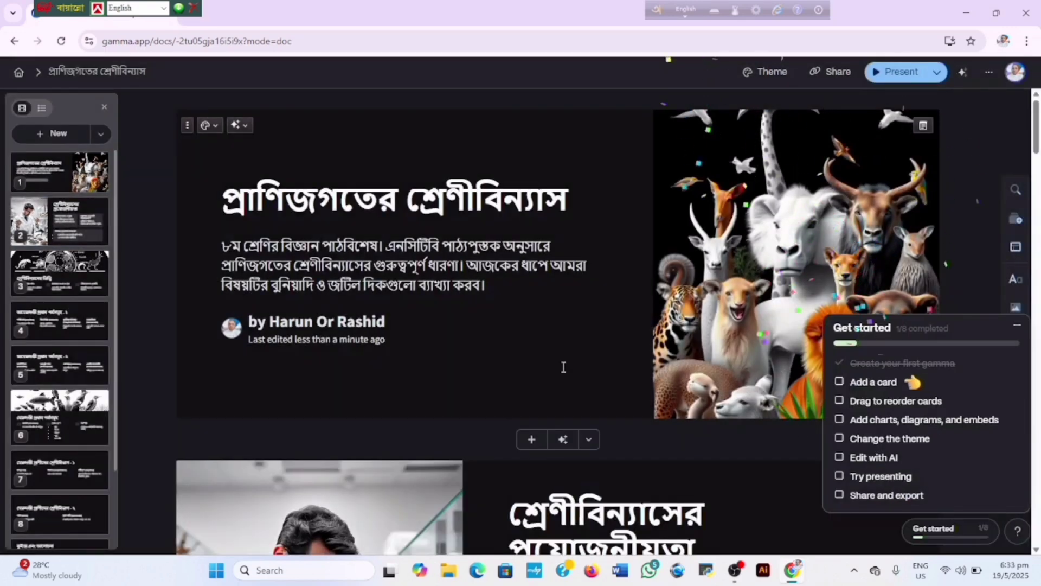
Step: Open card 9, কুইজ এবং আলোচনা, and click into its first row heading
click(58, 440)
click(57, 452)
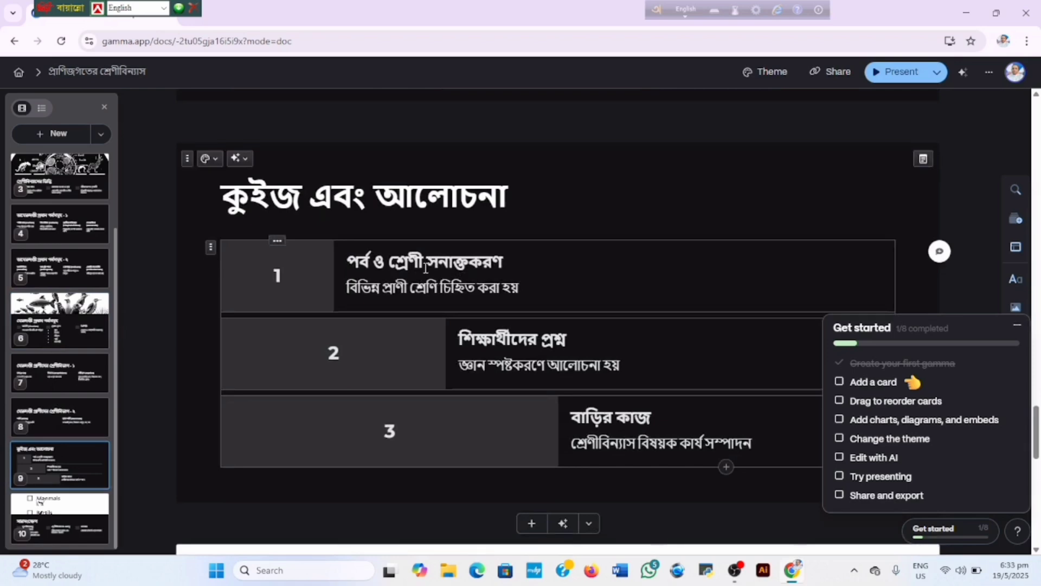
click(438, 262)
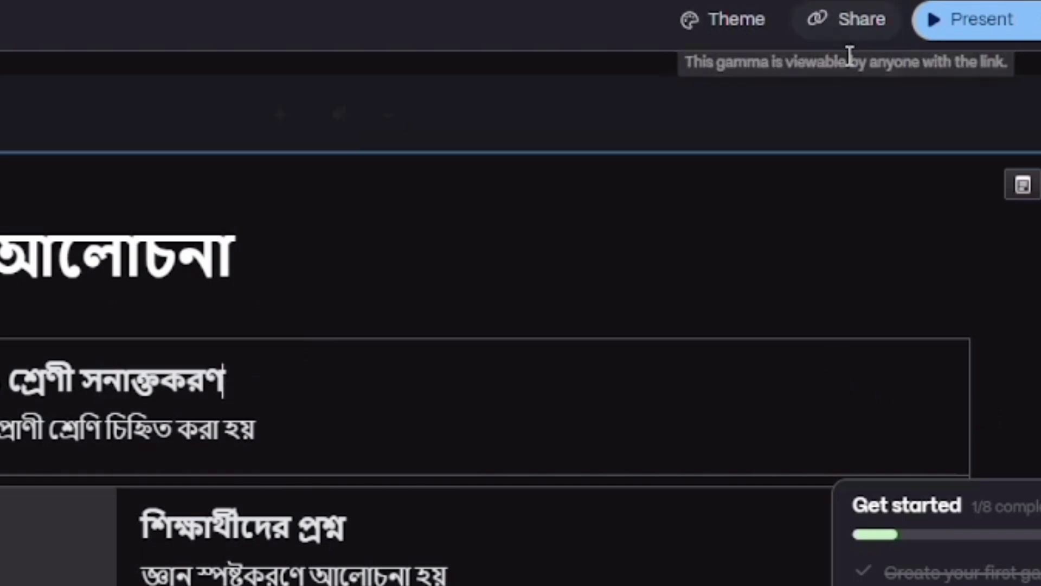
Step: Export all cards to PowerPoint and download 2tu05gja16i5i9x.pptx
click(838, 21)
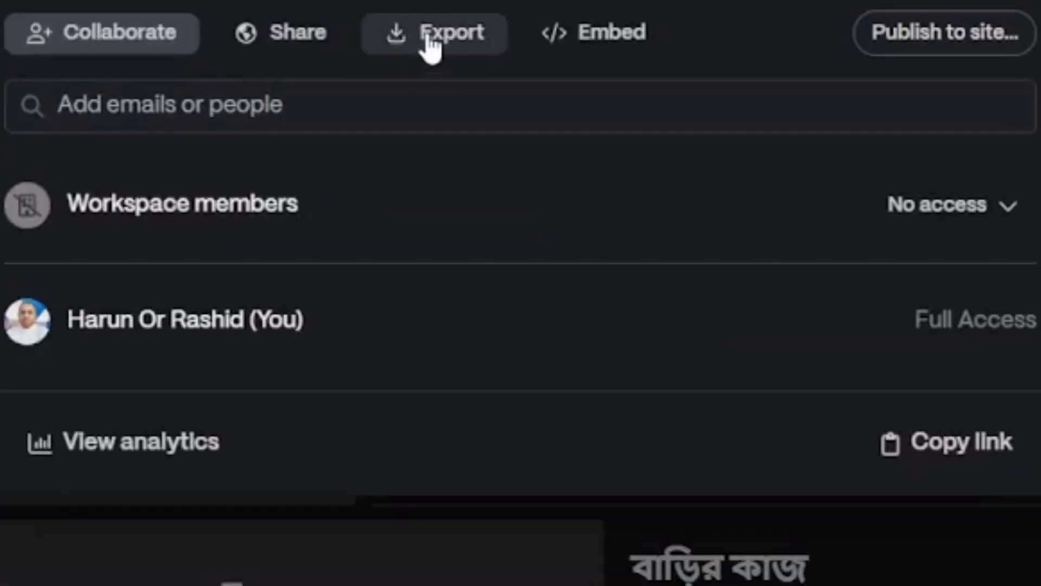
click(432, 41)
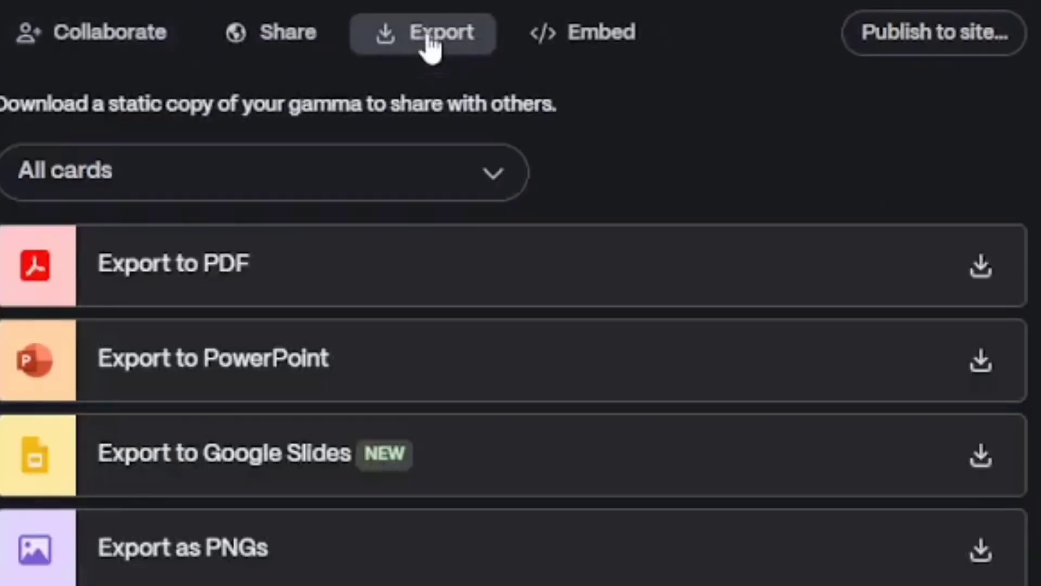
click(216, 379)
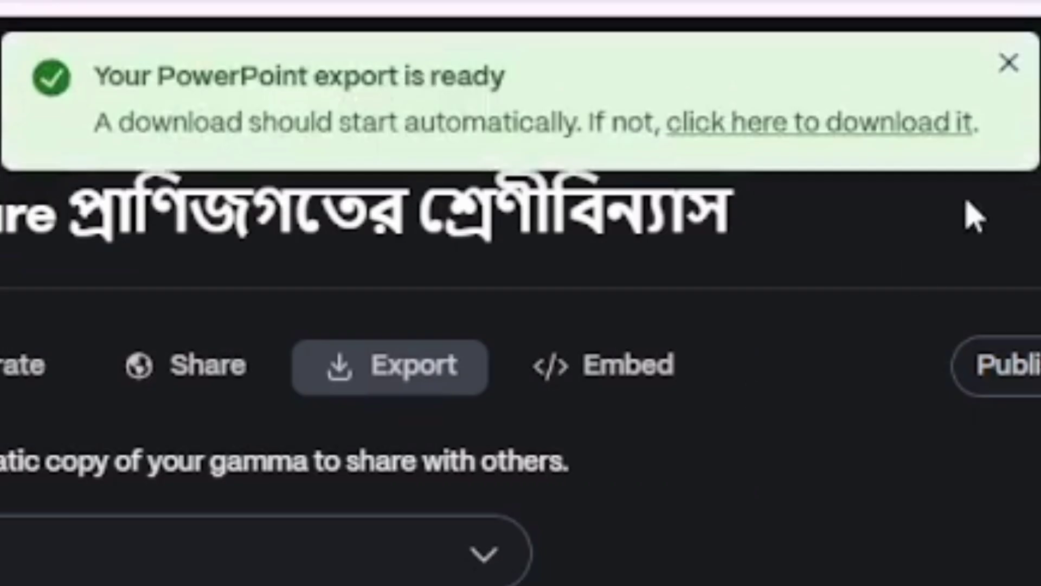
click(862, 129)
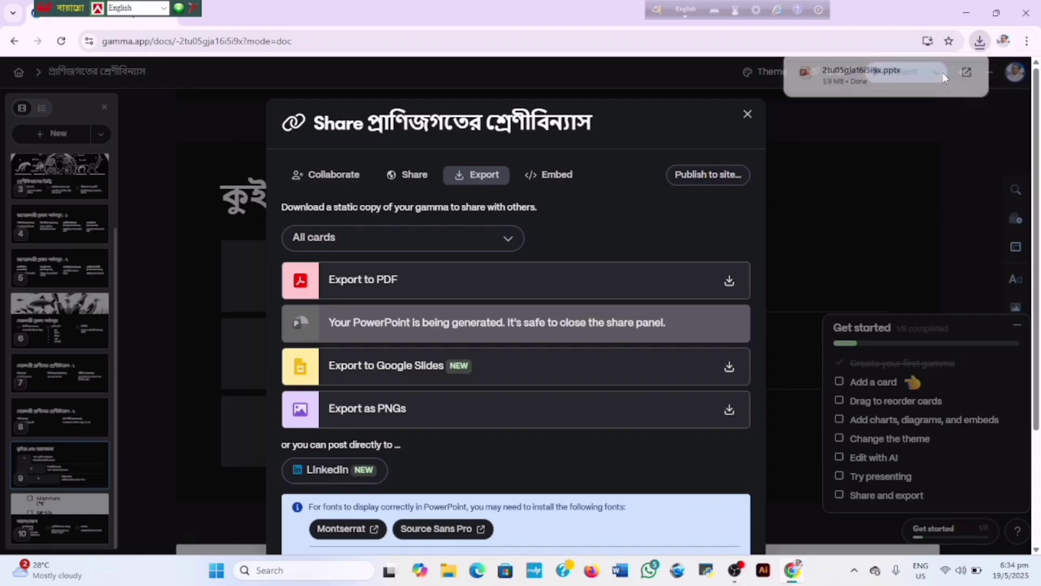
Step: Open 2tu05gja16i5i9x.pptx from the Downloads folder in PowerPoint
click(875, 139)
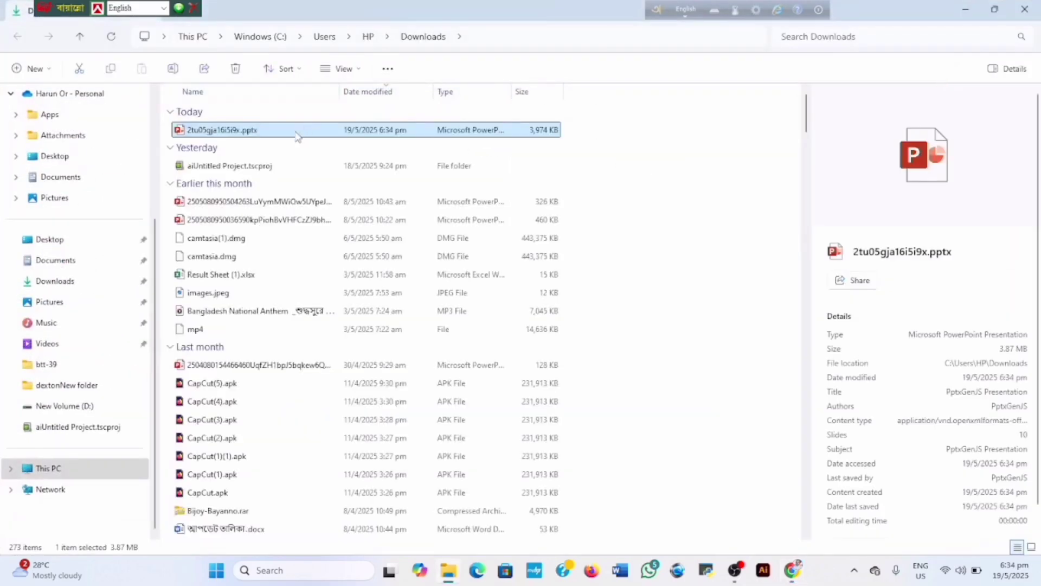
double_click(297, 133)
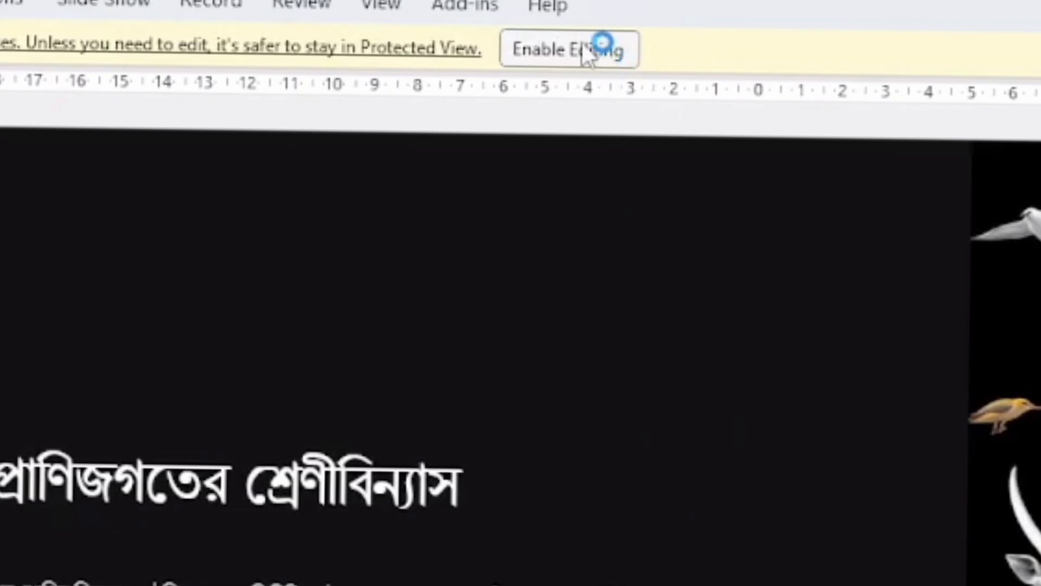
Step: Enable editing and review slides 10, 9 and 8, selecting slide 8's title box
click(577, 54)
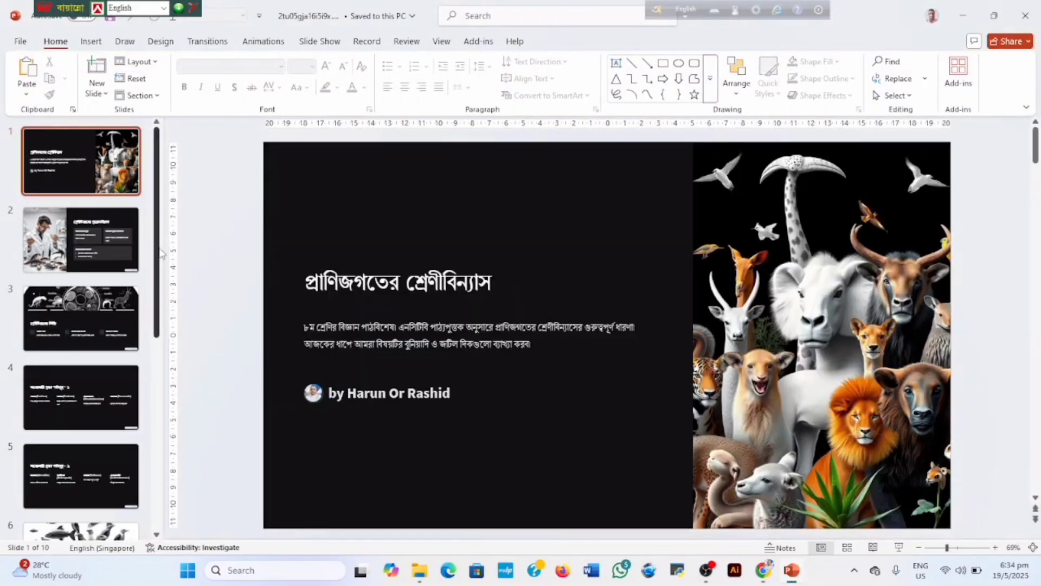
drag(157, 250, 204, 500)
click(100, 470)
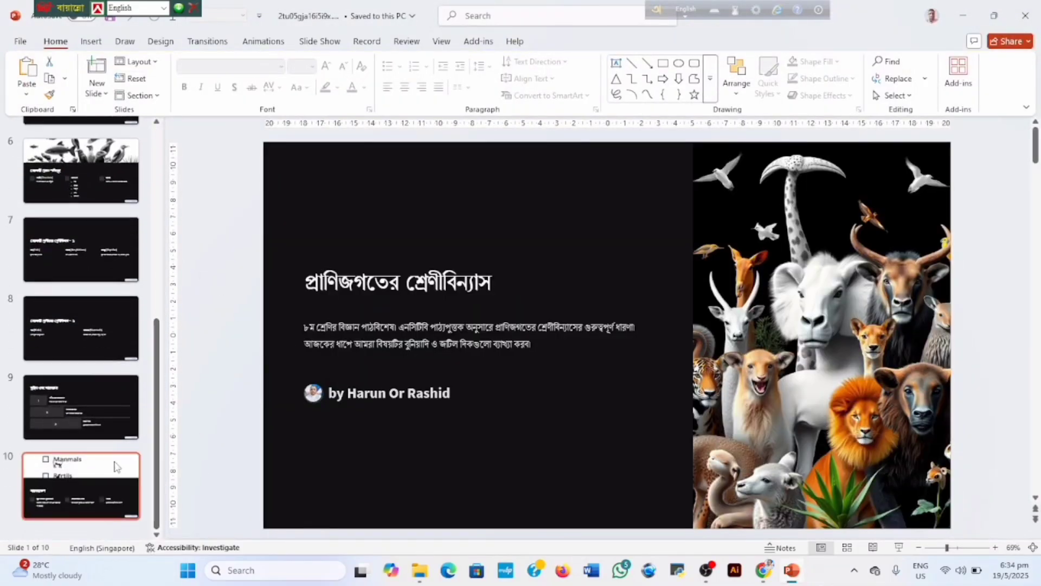
click(83, 403)
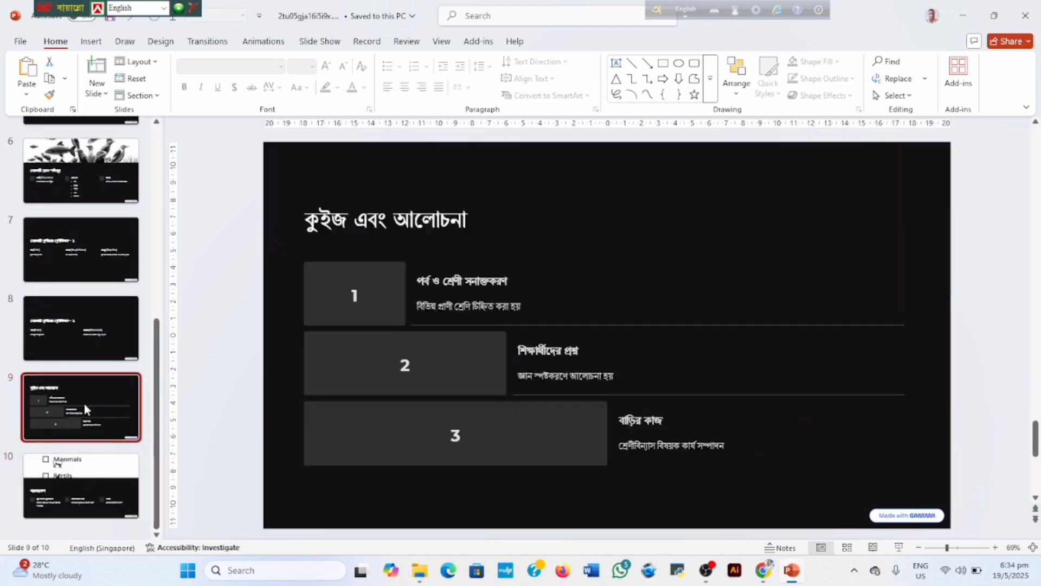
key(Up)
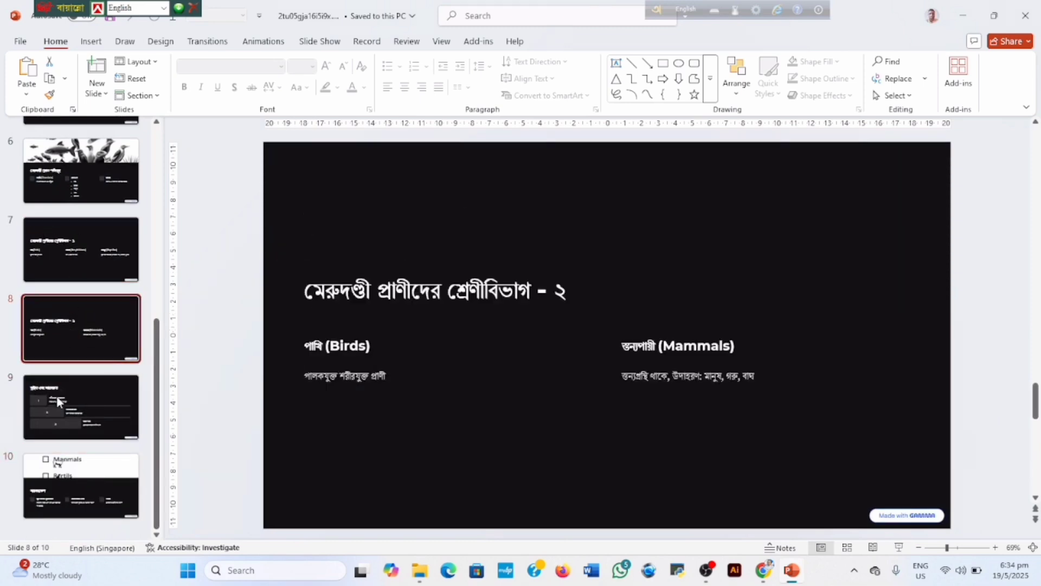
click(407, 301)
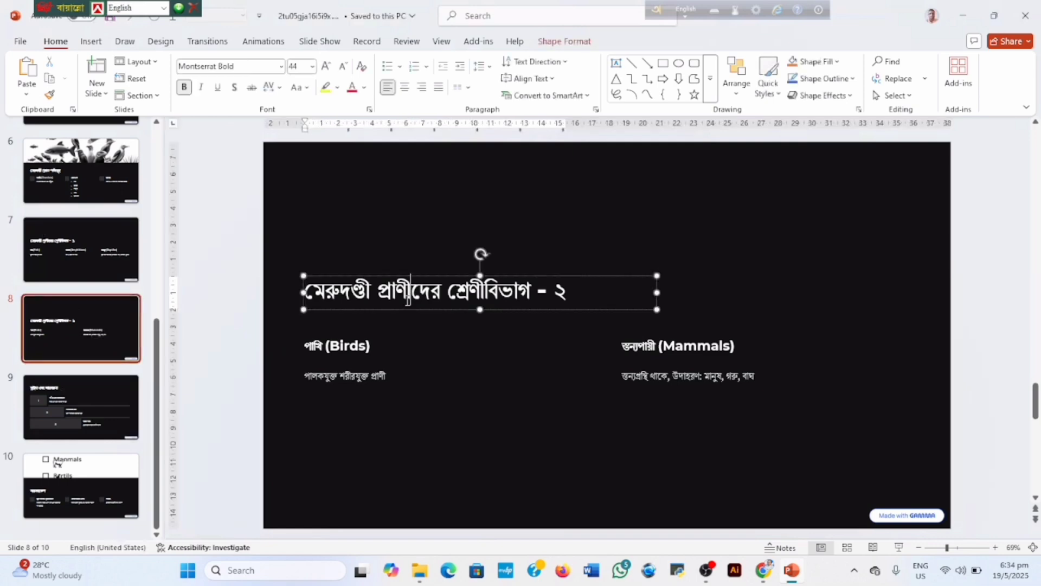
click(429, 275)
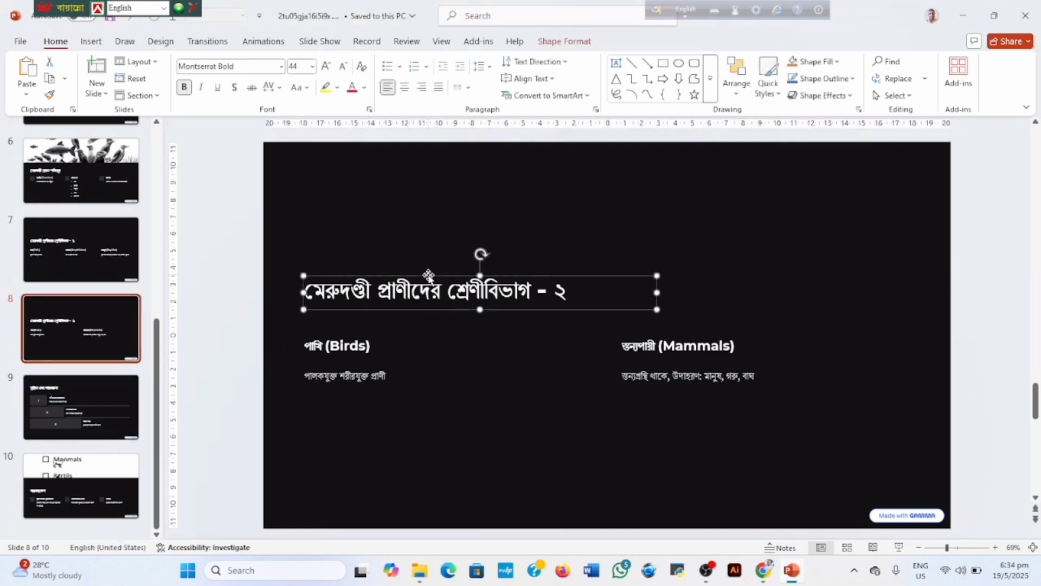
Step: Review slides 9, 6, 2 and 1, then start the slide show from the title slide
click(106, 408)
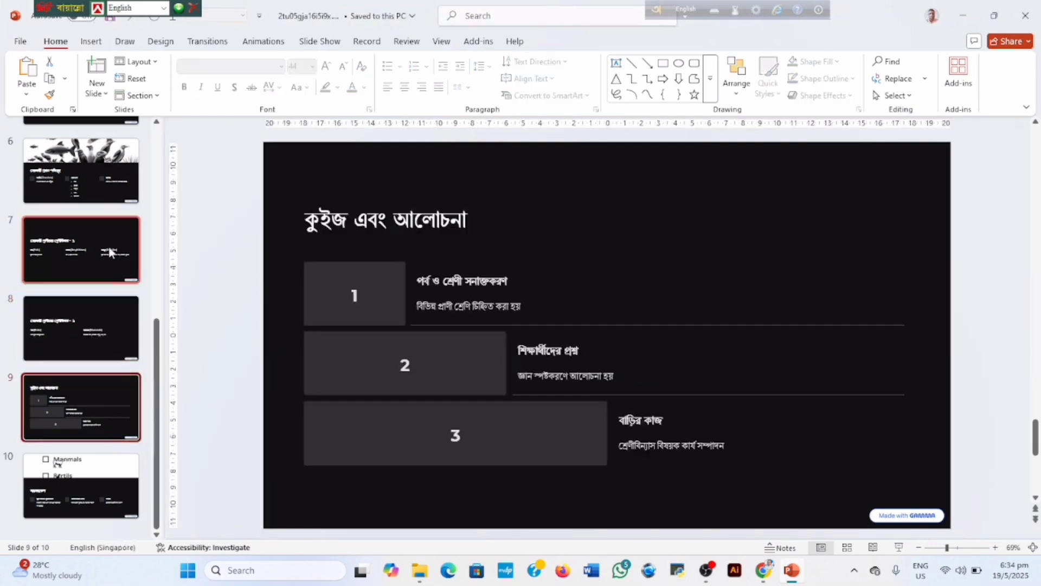
click(109, 173)
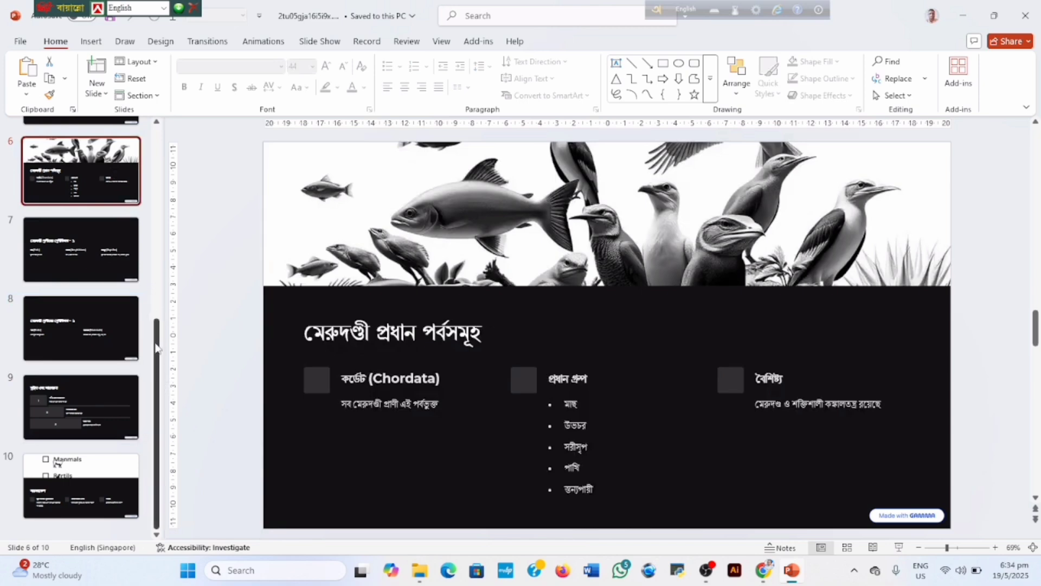
scroll(126, 216, up, 5)
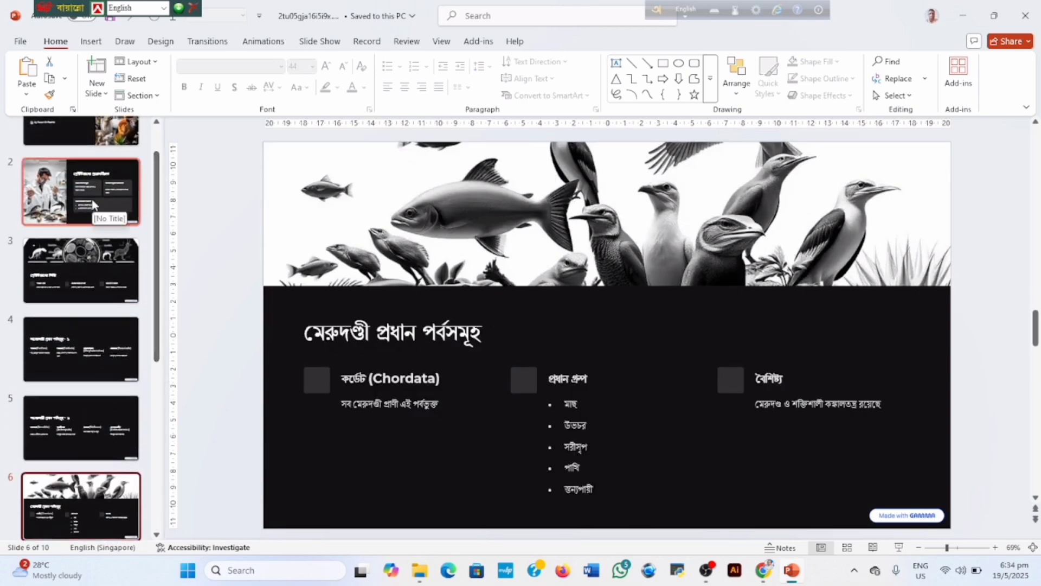
click(126, 216)
click(120, 144)
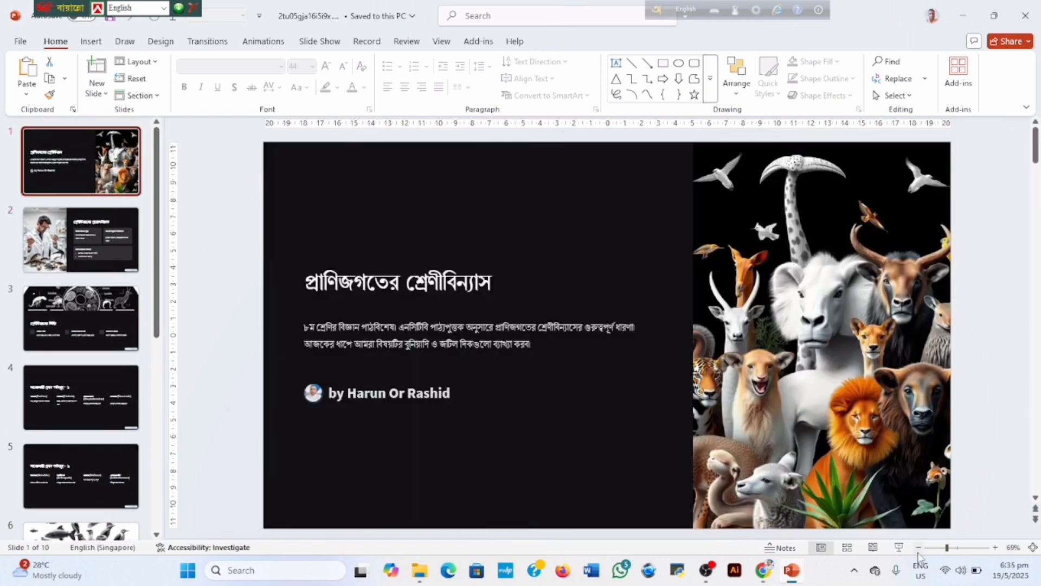
click(898, 547)
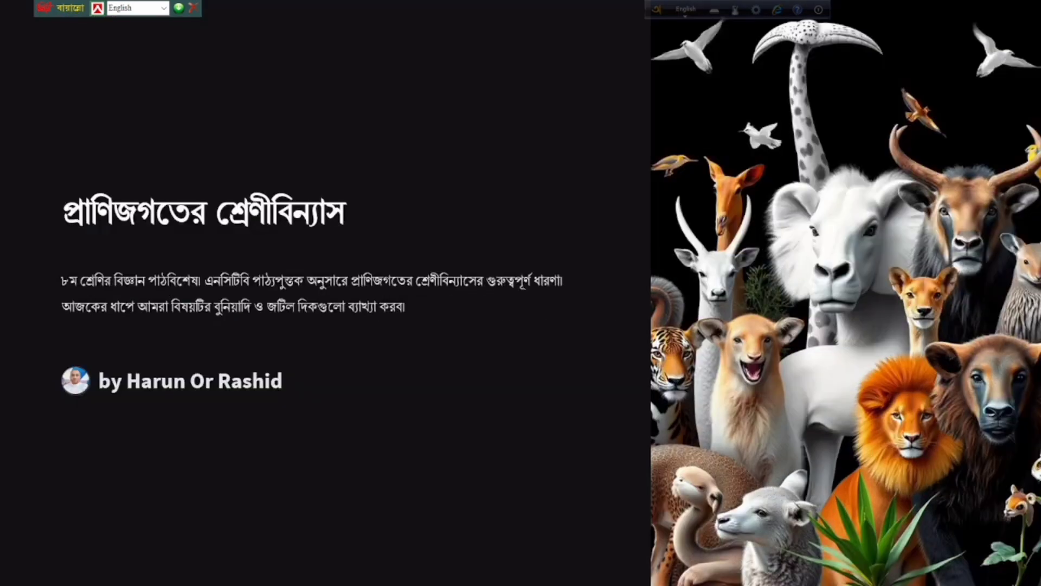